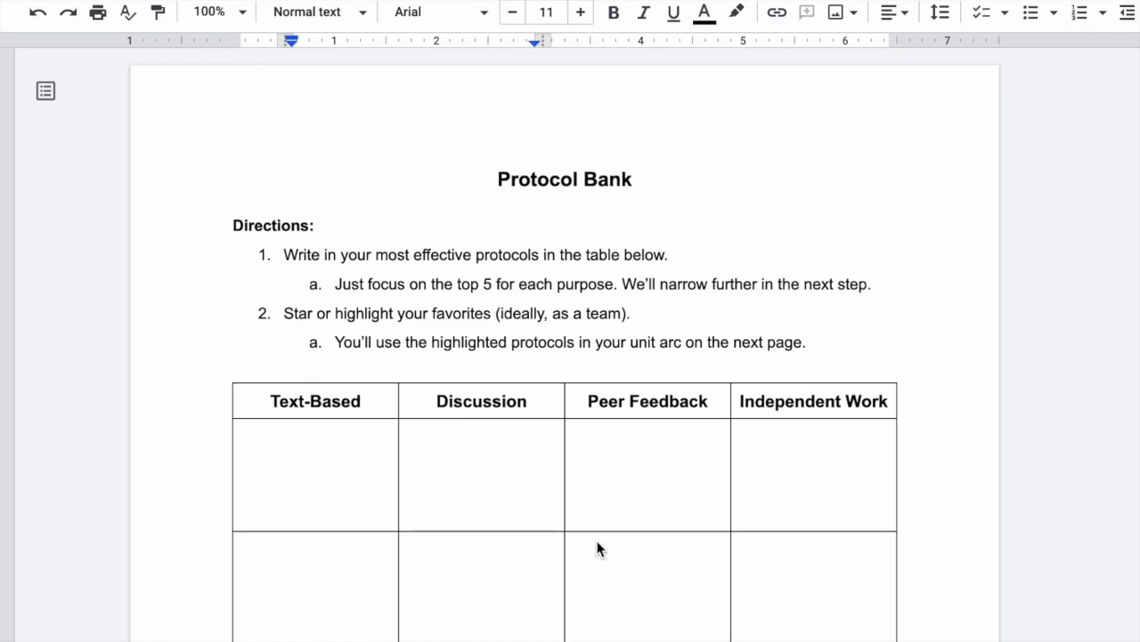
Fill in the Unit Arc phases: Student Work Time for days 12 to 18, Present for day 19 and Reflect for day 20.
scroll(597, 548, down, 7)
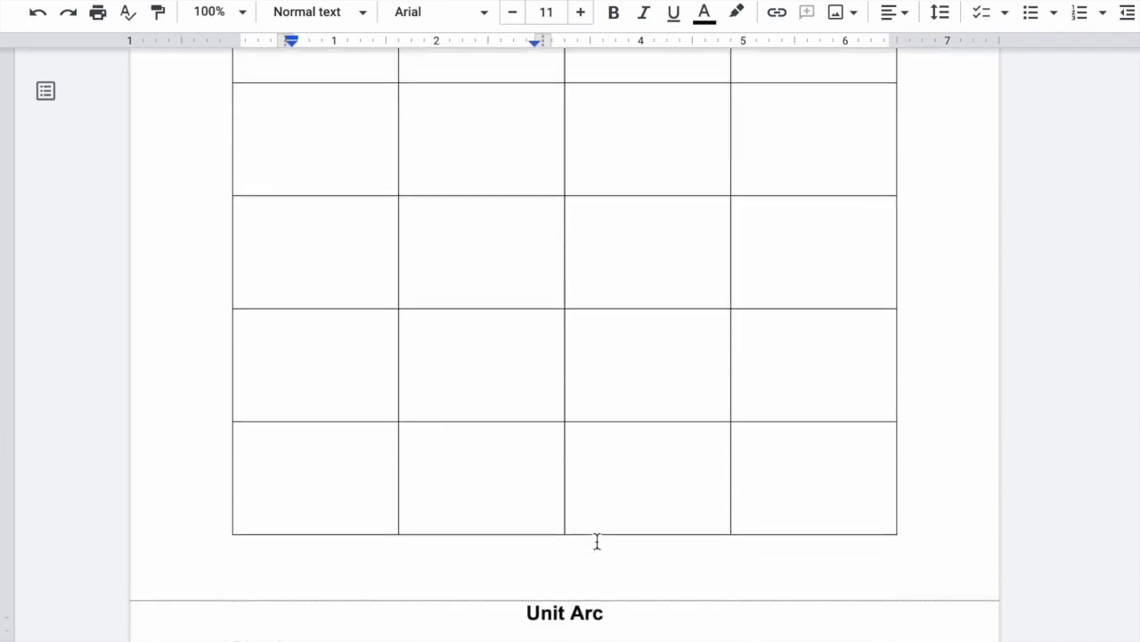
scroll(597, 539, down, 5)
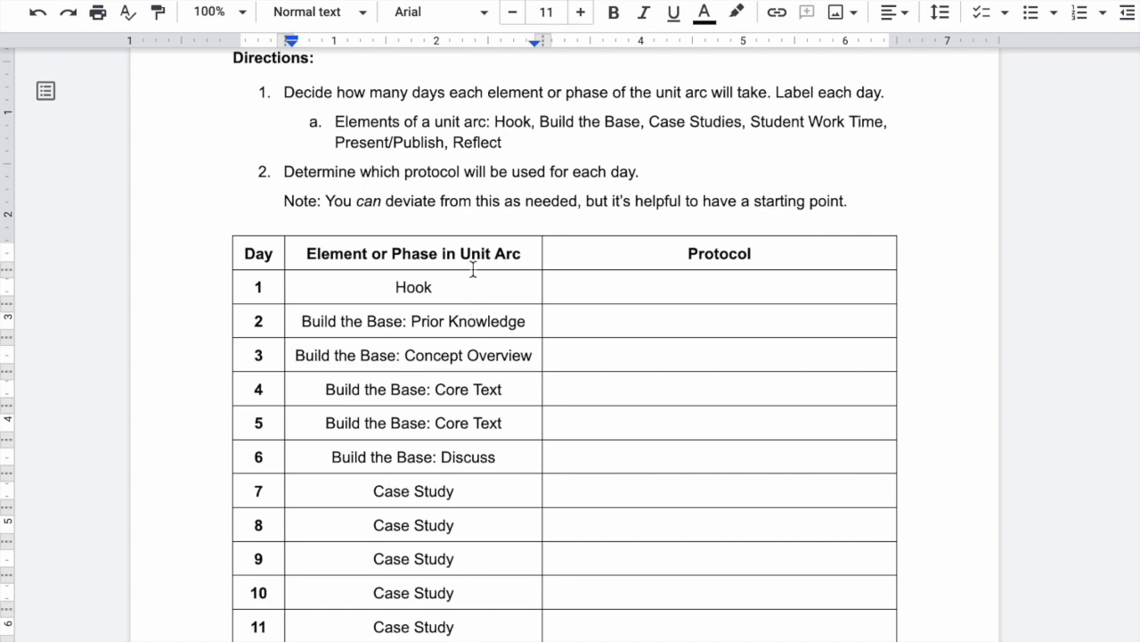
scroll(563, 142, down, 2)
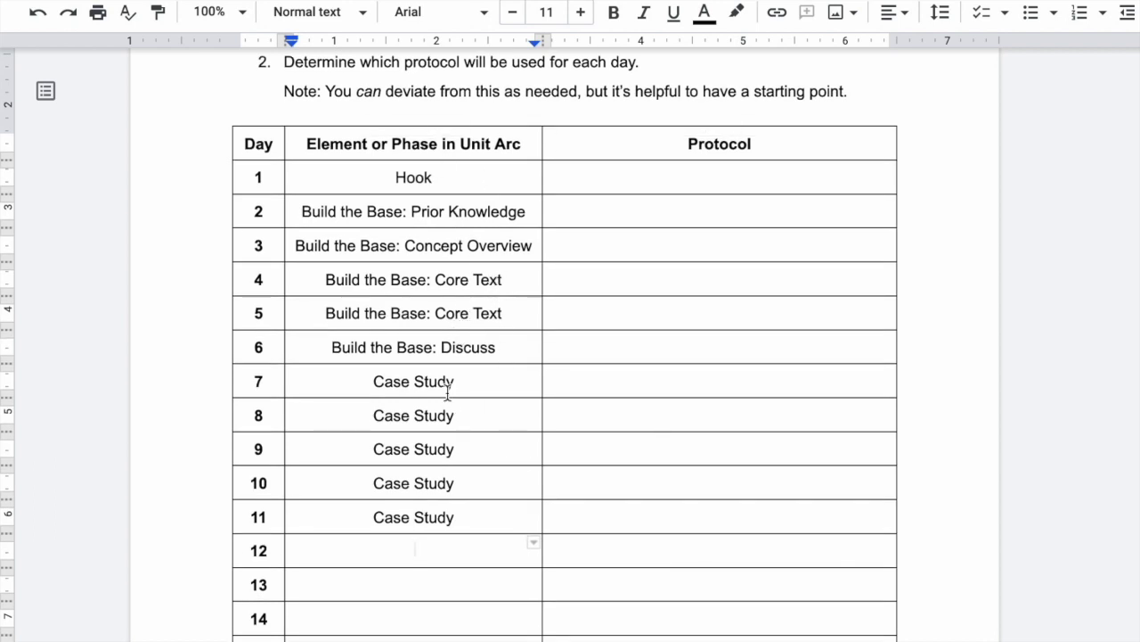
scroll(445, 509, down, 5)
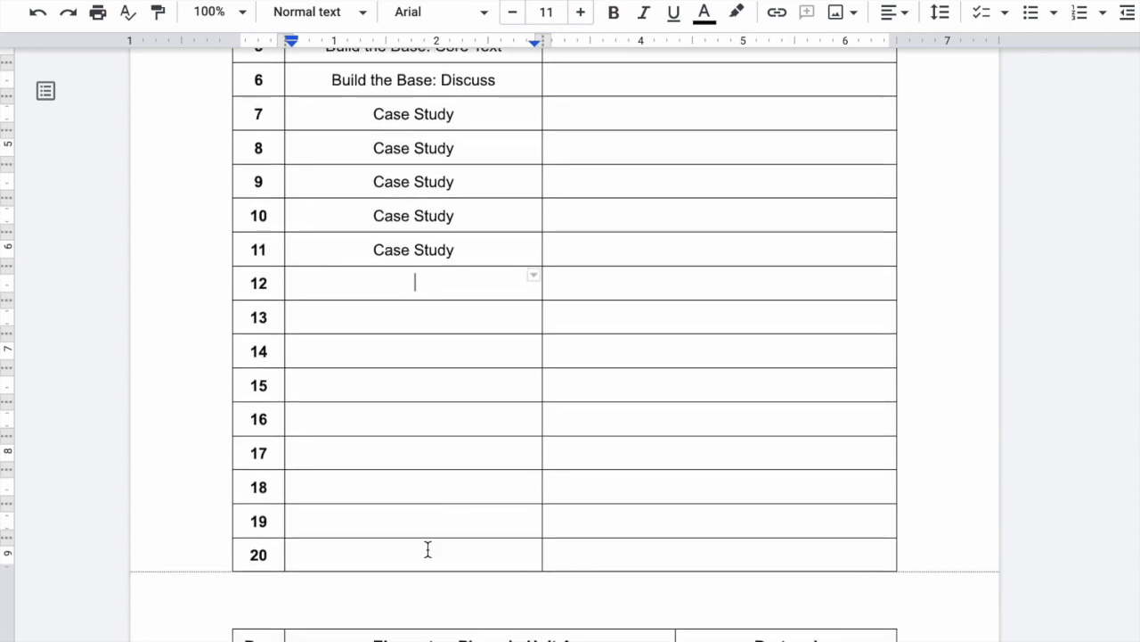
click(426, 552)
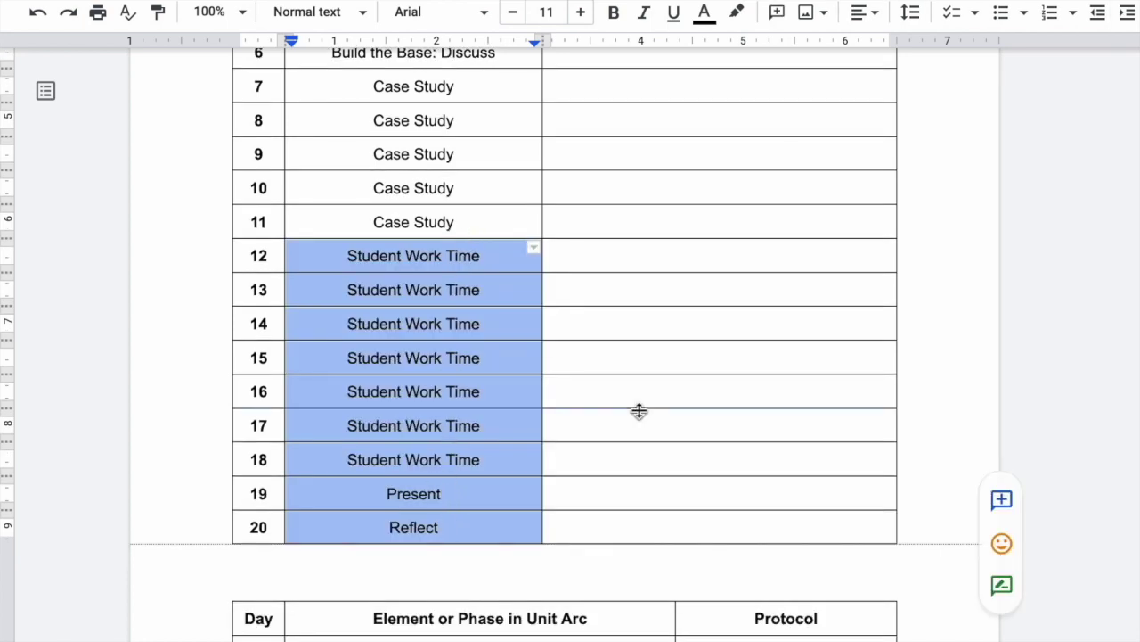
Enter Circle as the day 1 protocol and KWL/QFT as the day 2 protocol in the Unit Arc table.
click(639, 409)
scroll(639, 410, up, 3)
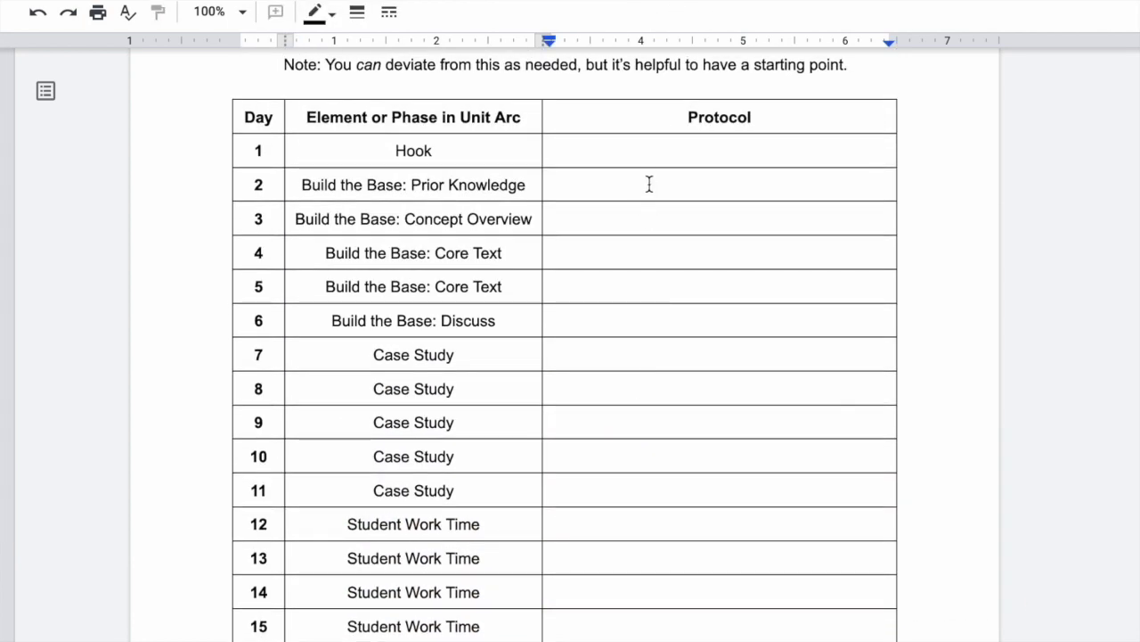
click(679, 146)
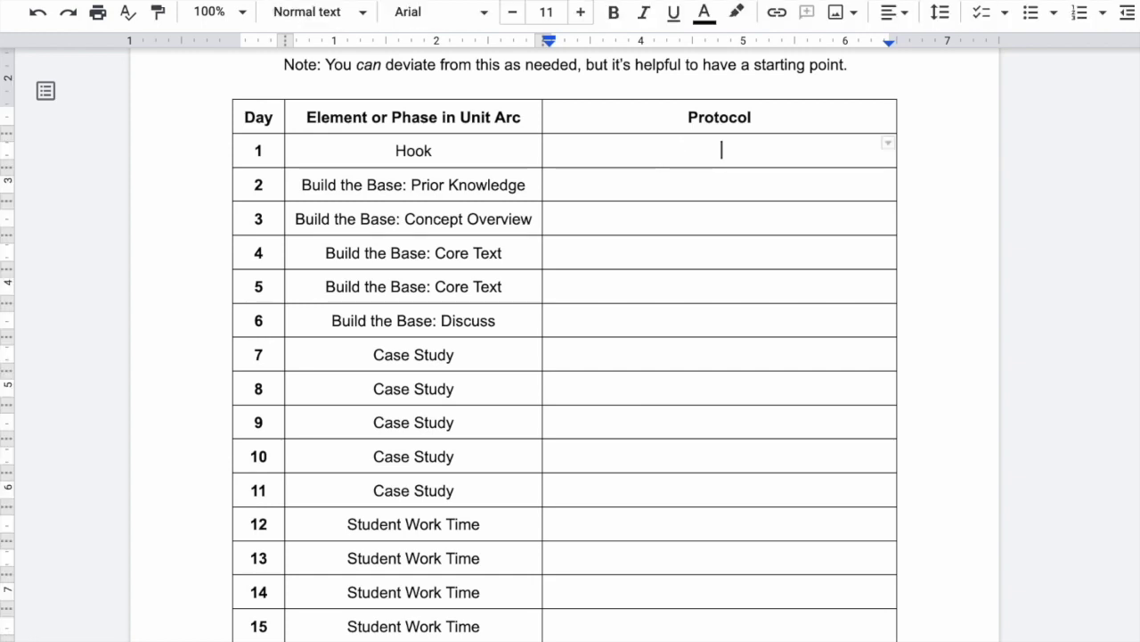
text(Circle)
click(721, 200)
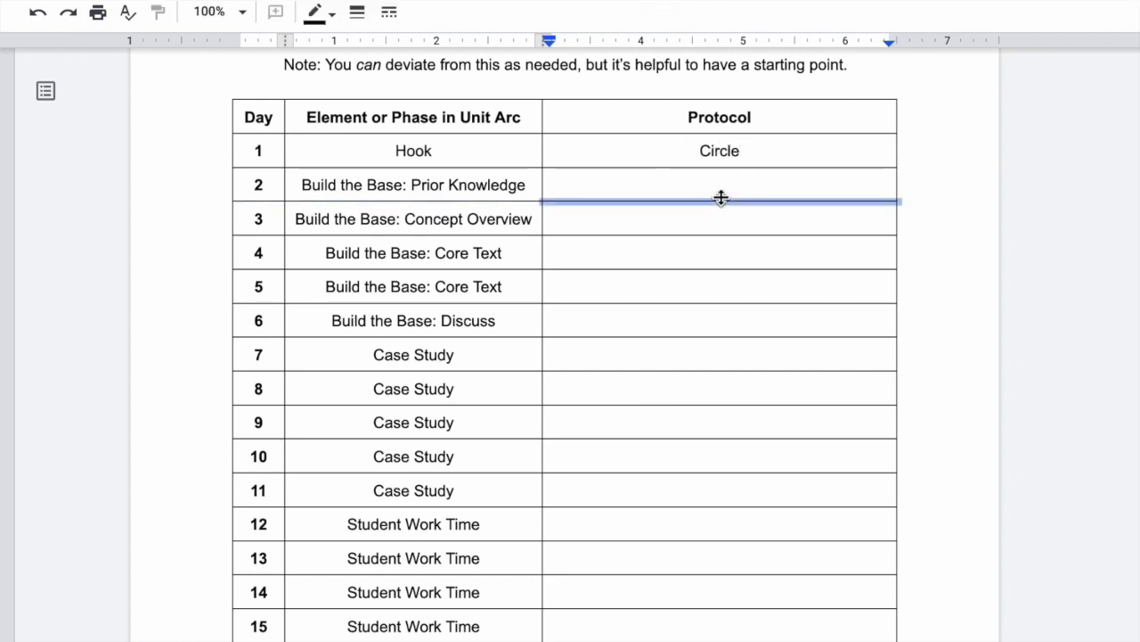
click(705, 184)
text(KWL)
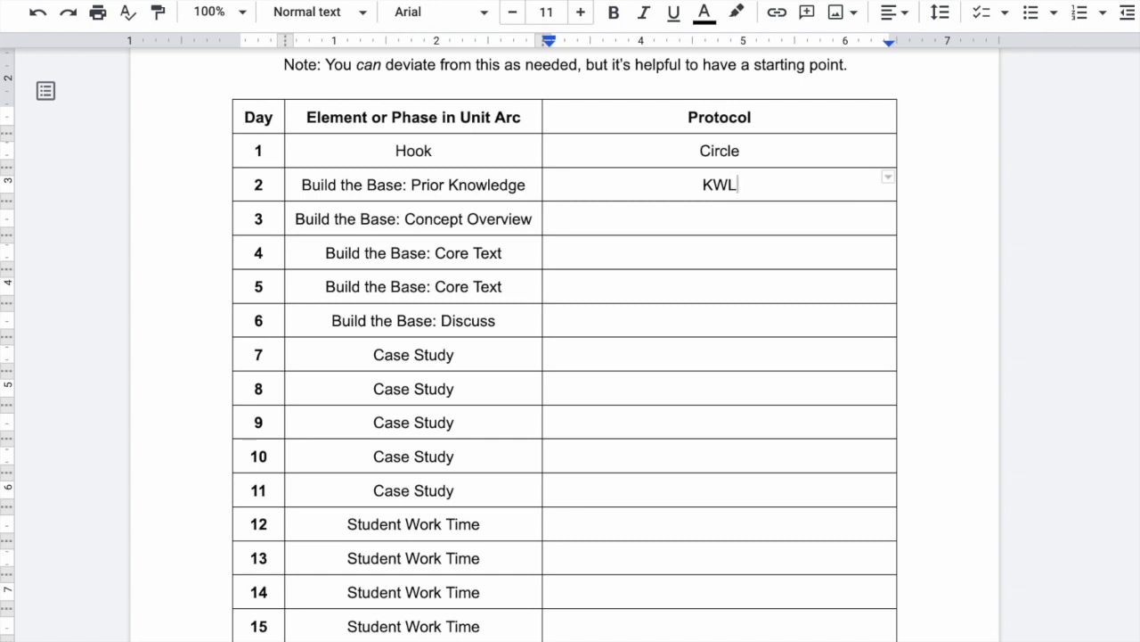
text(/QFT)
Enter Stop + Jot as the day 3 protocol and copy it to days 4 and 5.
click(722, 218)
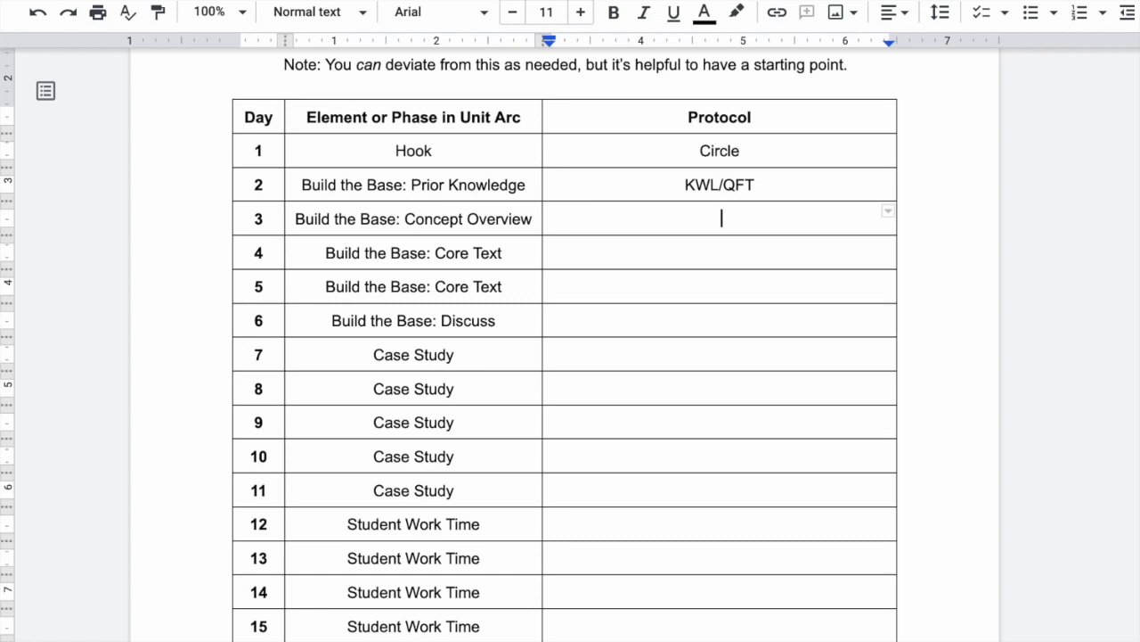
text(Stop + Jot)
drag(758, 218, 681, 219)
key(ctrl+c)
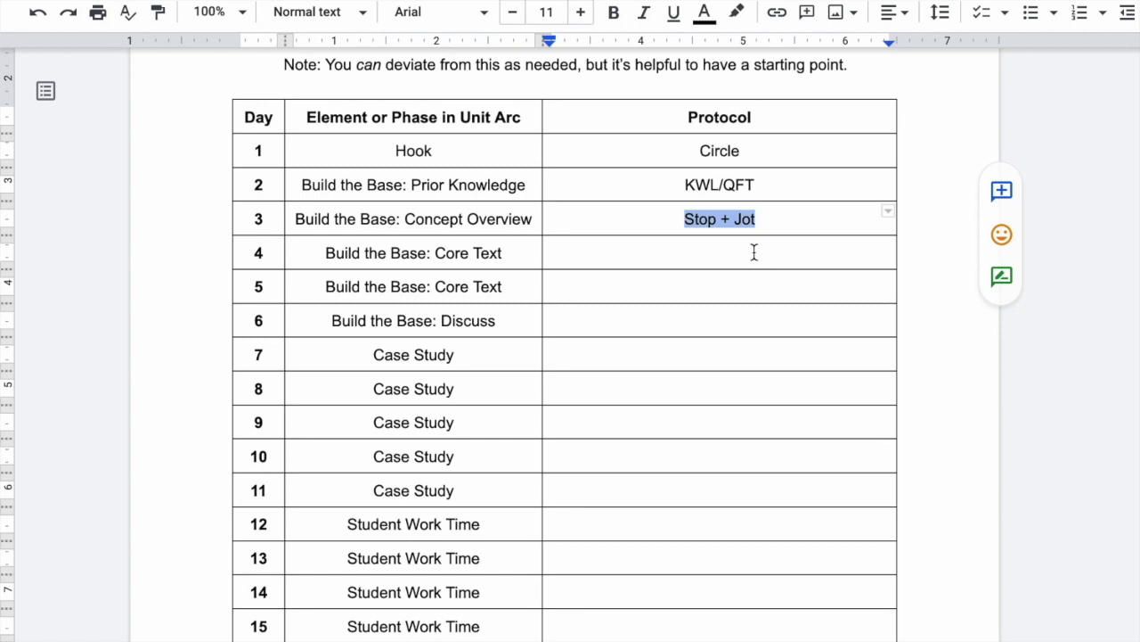
click(754, 252)
key(ctrl+v)
click(734, 288)
key(ctrl+v)
Replace the day 3 protocol with "Map (mind map or geographic map)" and enter Circle for day 6.
drag(764, 219, 683, 220)
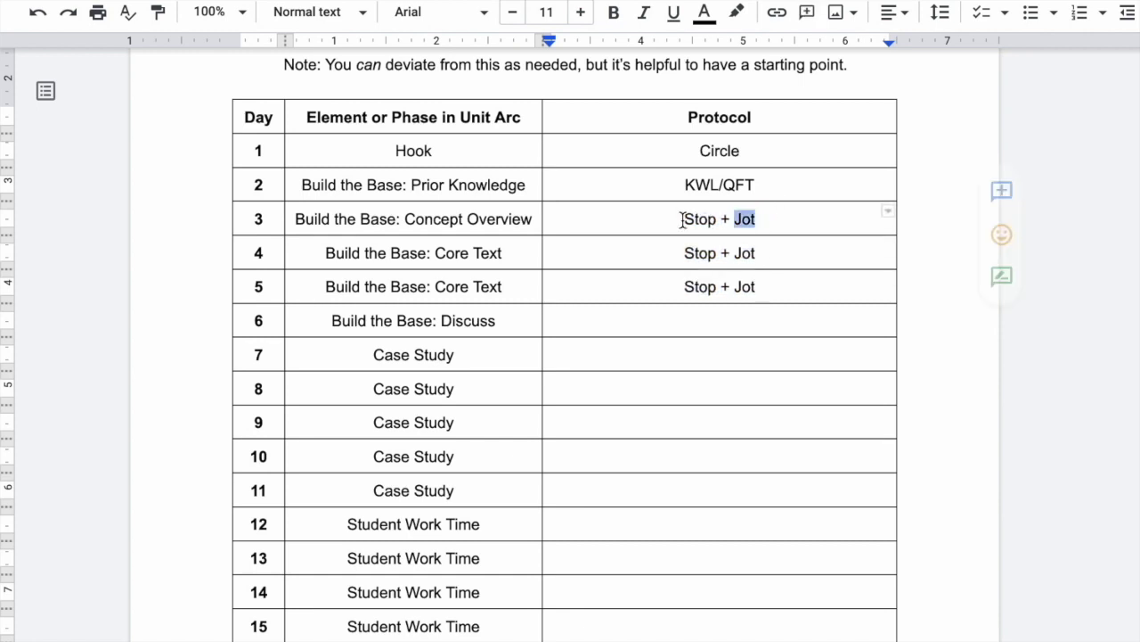
text(Map)
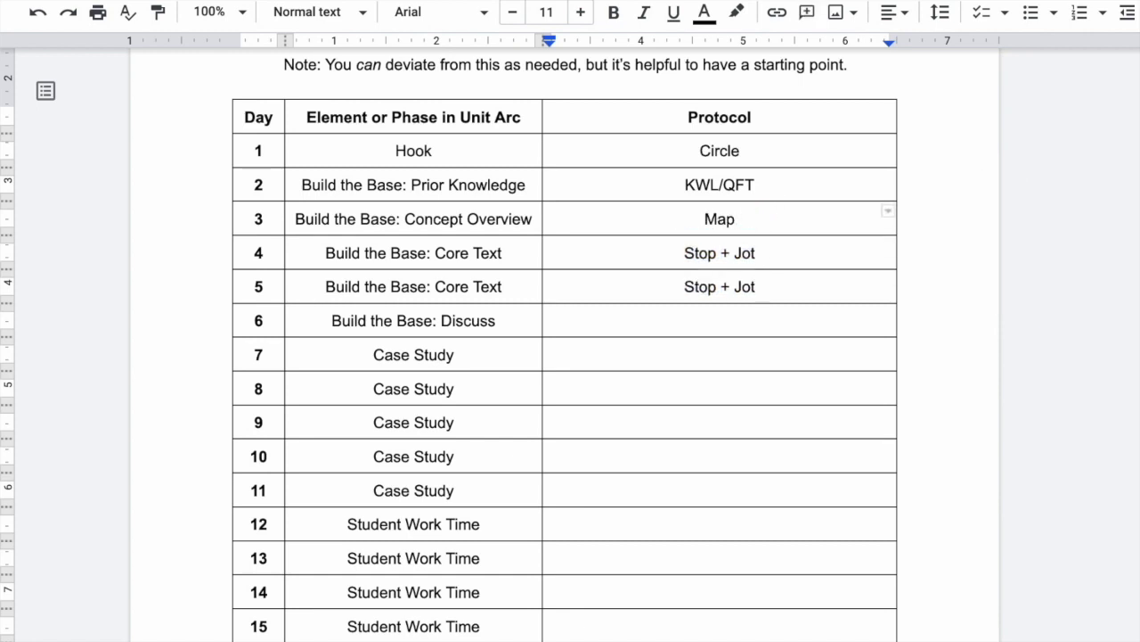
text( (mind map or geographic map))
click(678, 326)
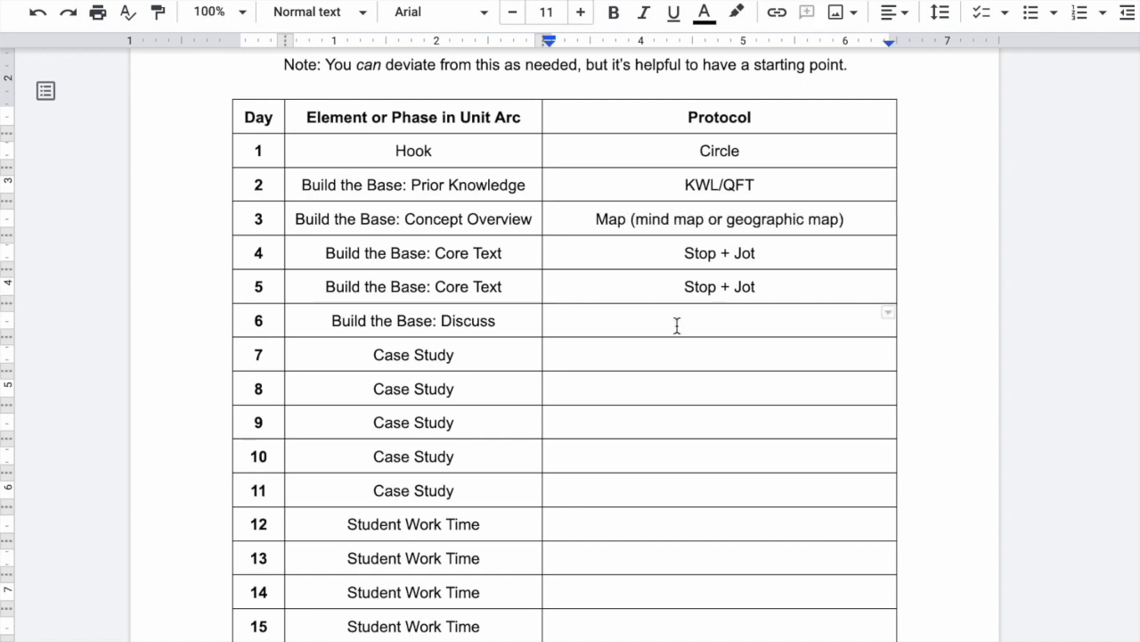
text(Circle)
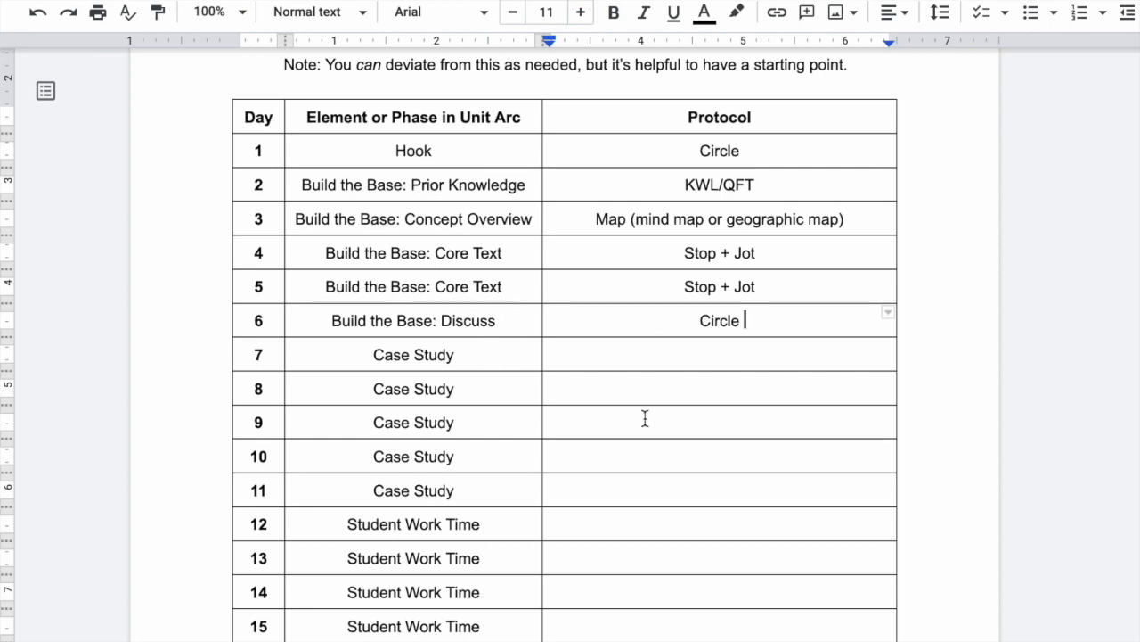
Enter the Case Study protocols for days 7 to 11: Gallery Walk, Jigsaw, Circle, Gallery Walk, Jigsaw.
click(673, 360)
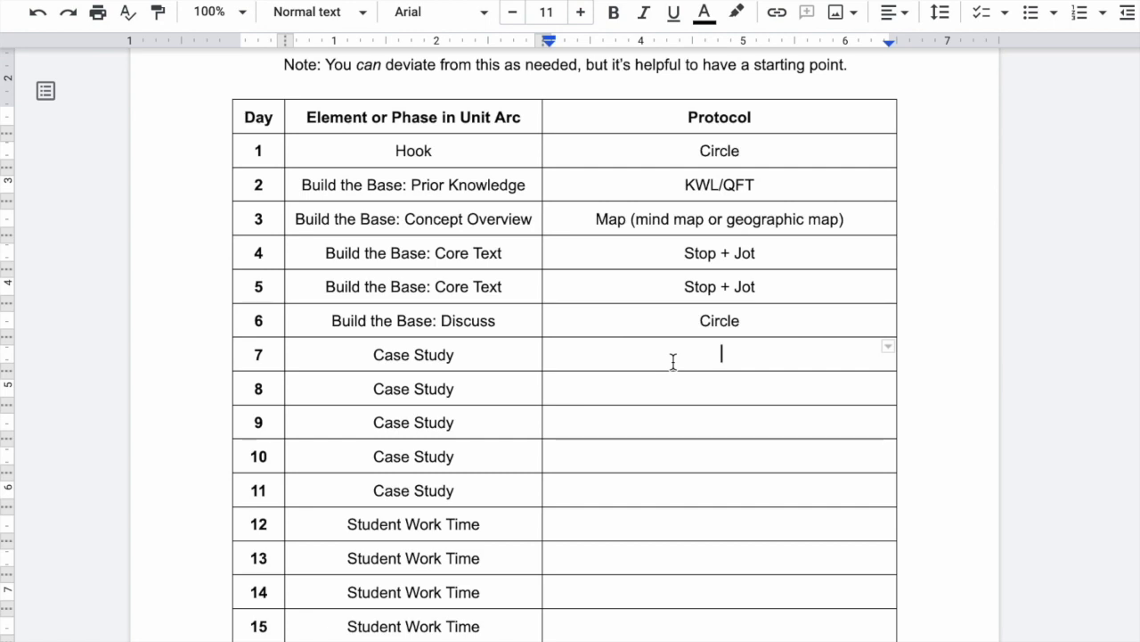
text(Gallery Walk)
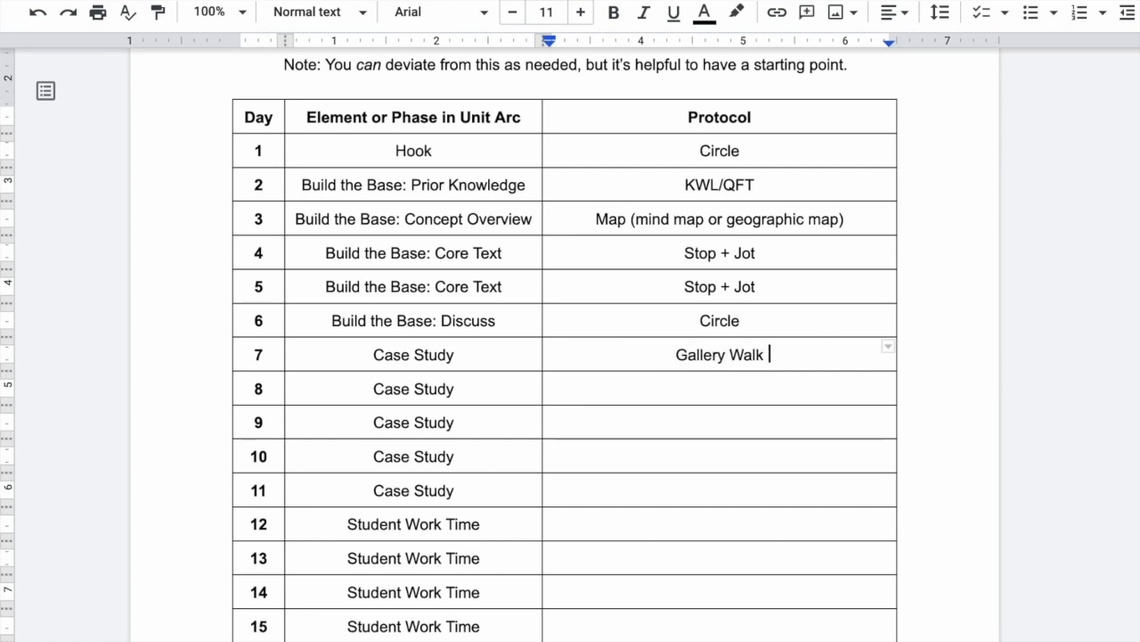
click(722, 387)
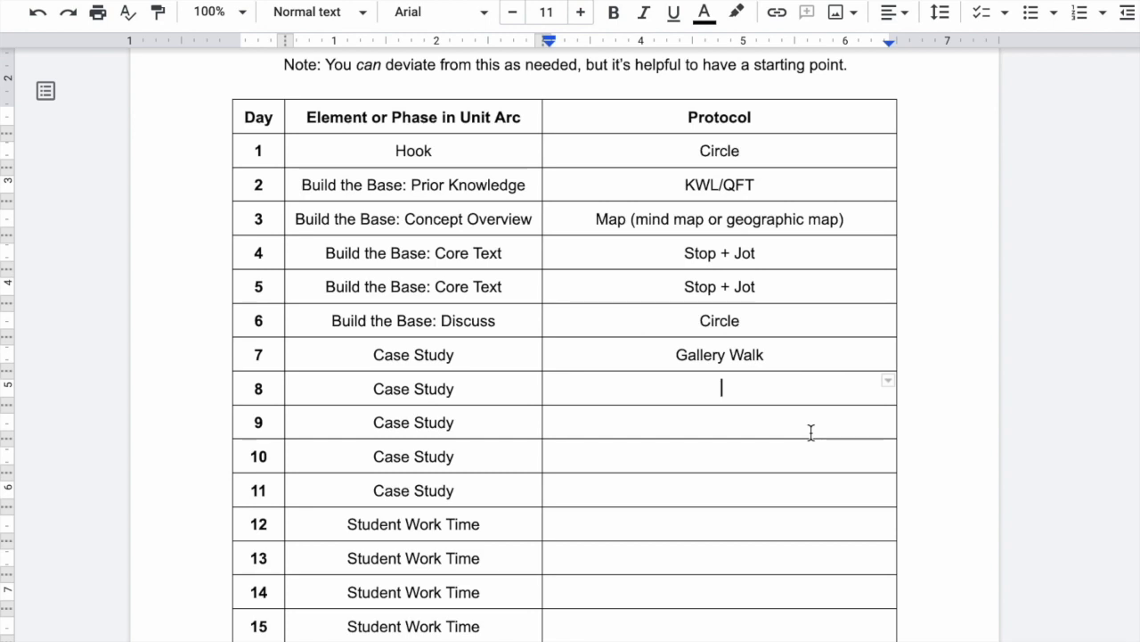
text(Jigsaw)
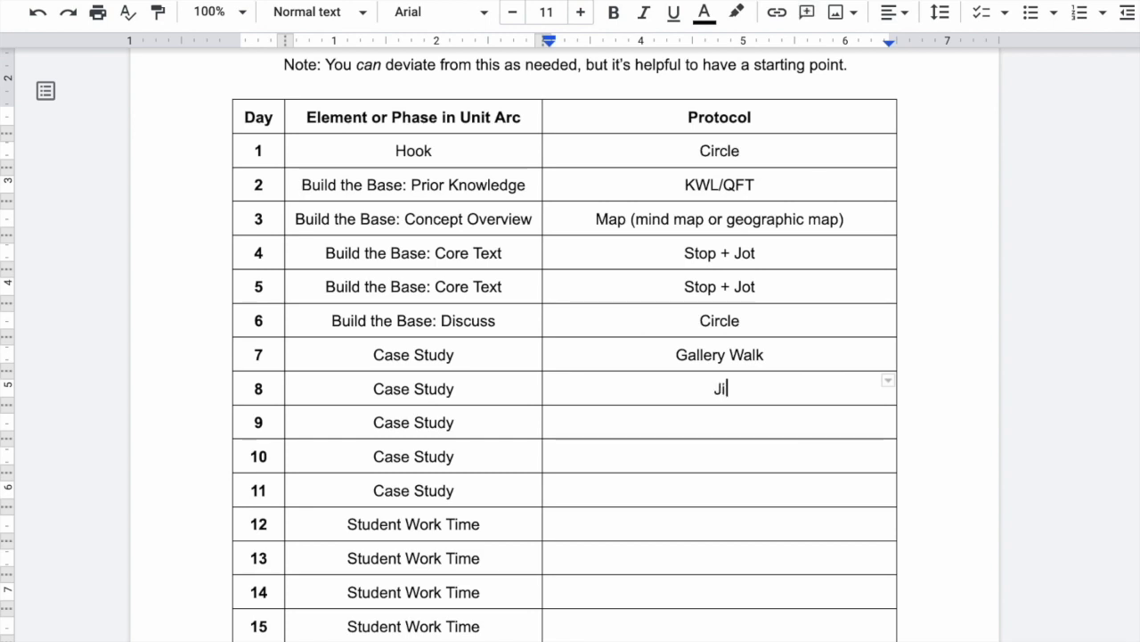
click(761, 422)
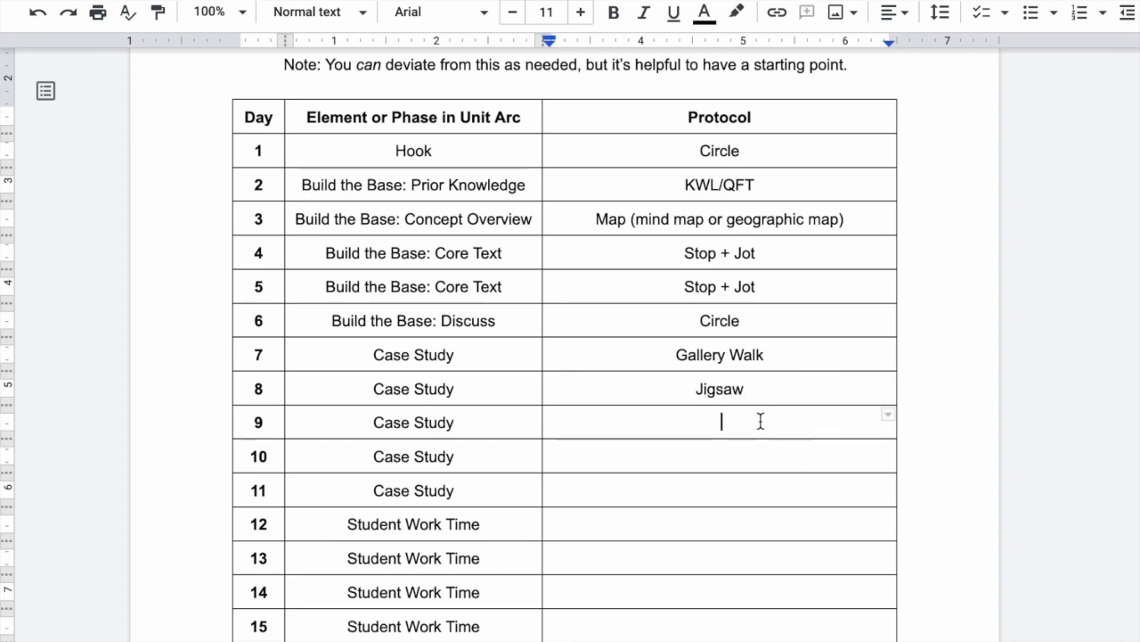
text(Circle)
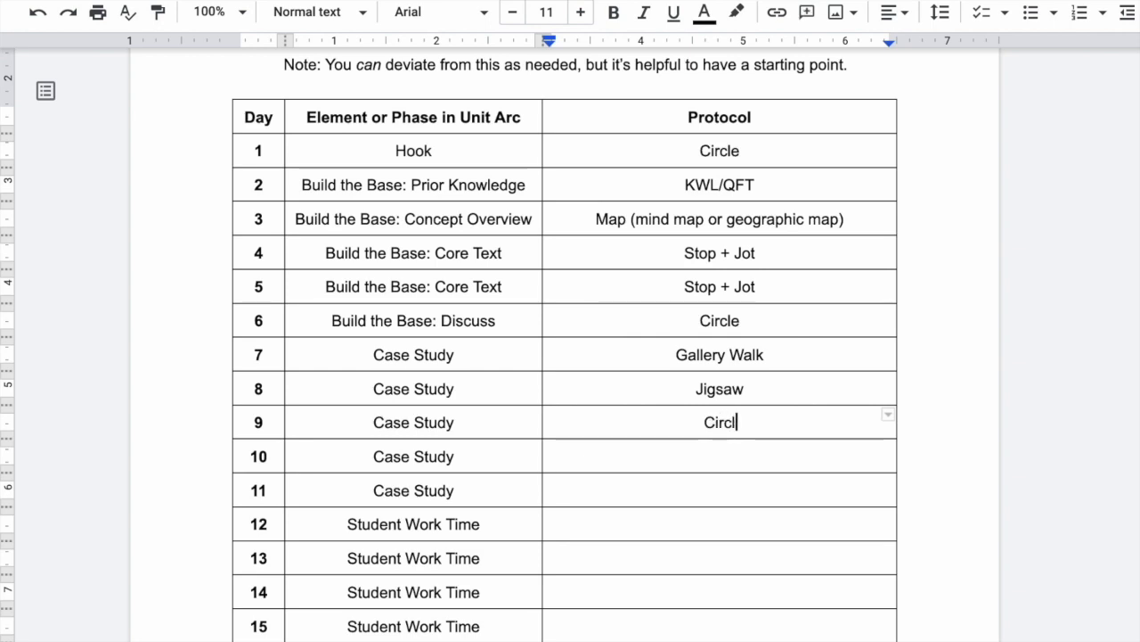
click(720, 457)
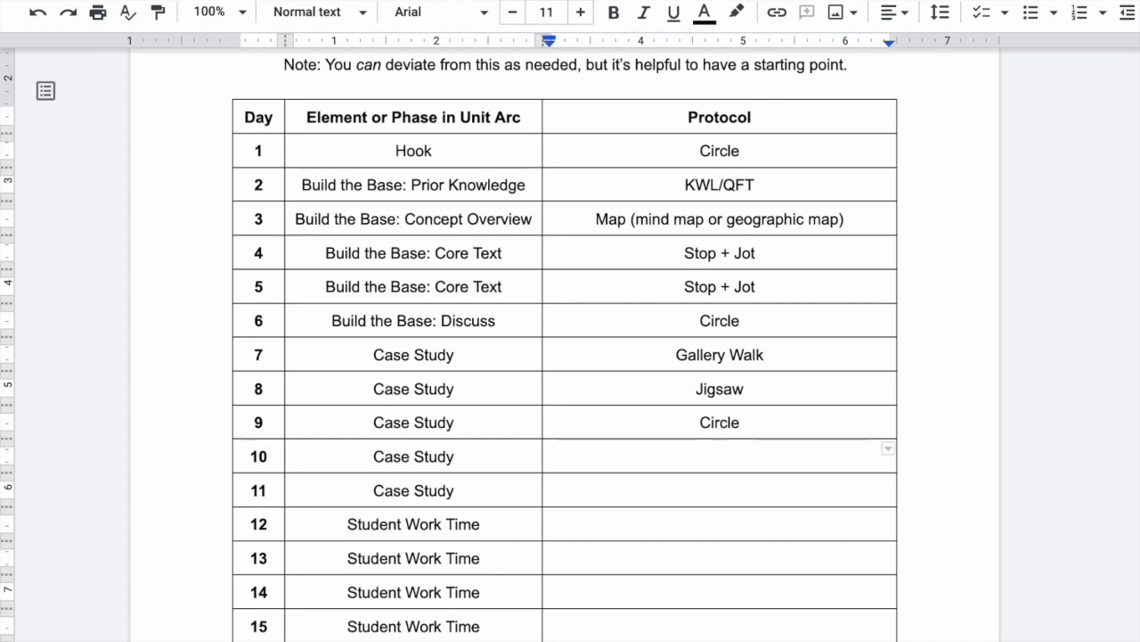
text(Gallery Walk)
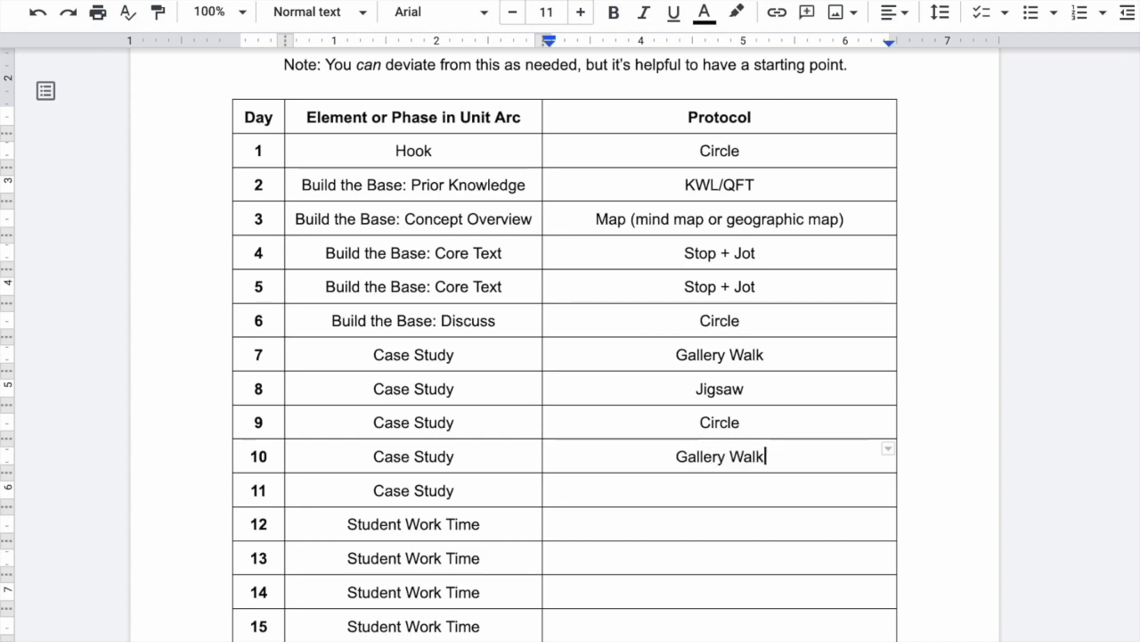
click(720, 490)
text(Jigsaw)
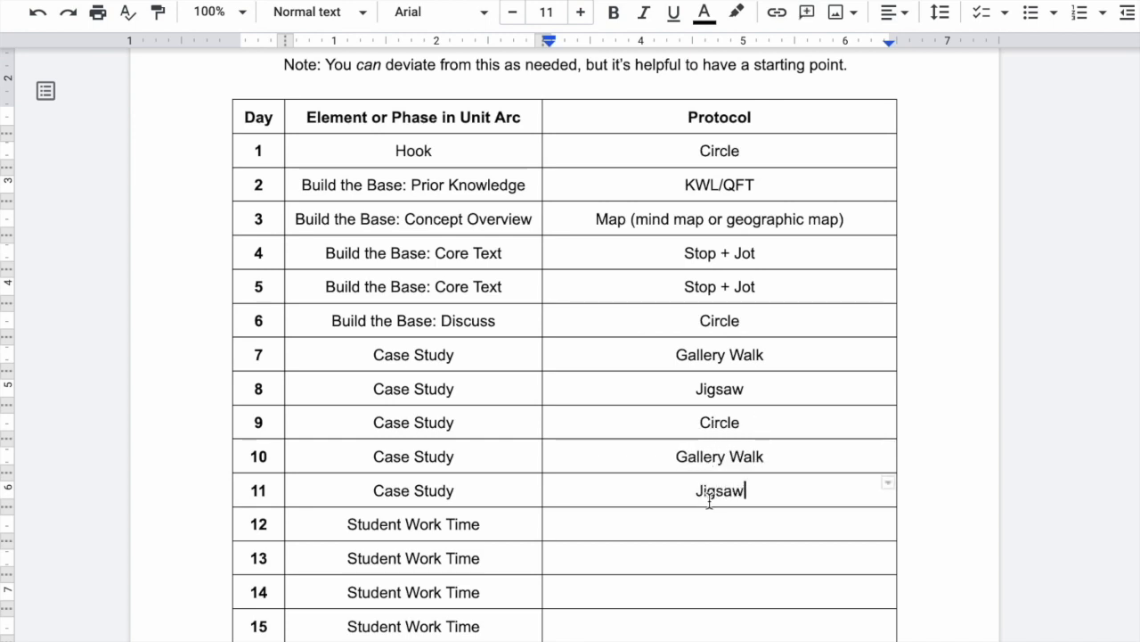
Enter WIN as the day 12 protocol and Workshop as the day 13 protocol.
click(694, 529)
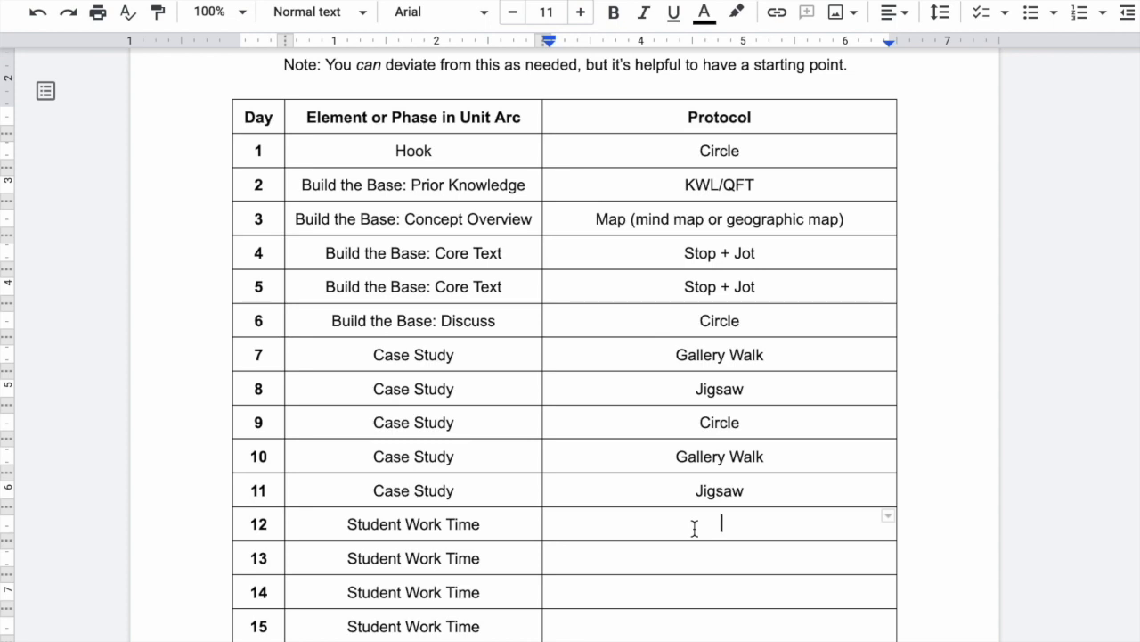
text(WIN)
click(713, 560)
text(Wokr)
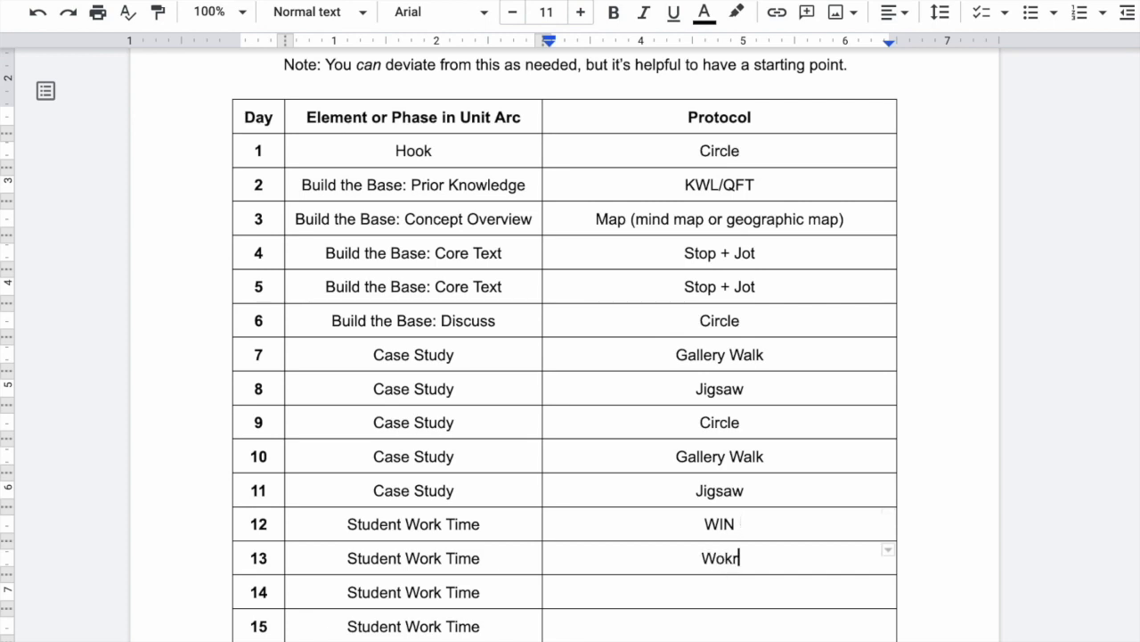
key(BackSpace)
key(BackSpace)
text(rkshop)
Enter "Peer Feedback (Praise Question Suggestion)" as the day 14 protocol.
click(722, 592)
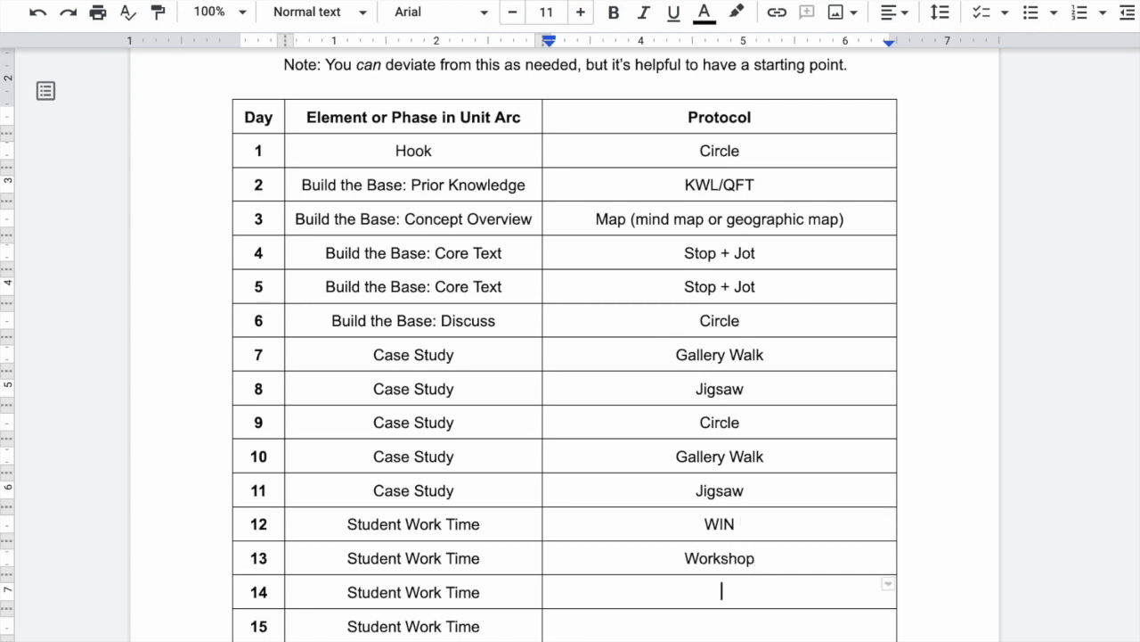
text(Peer Feedba)
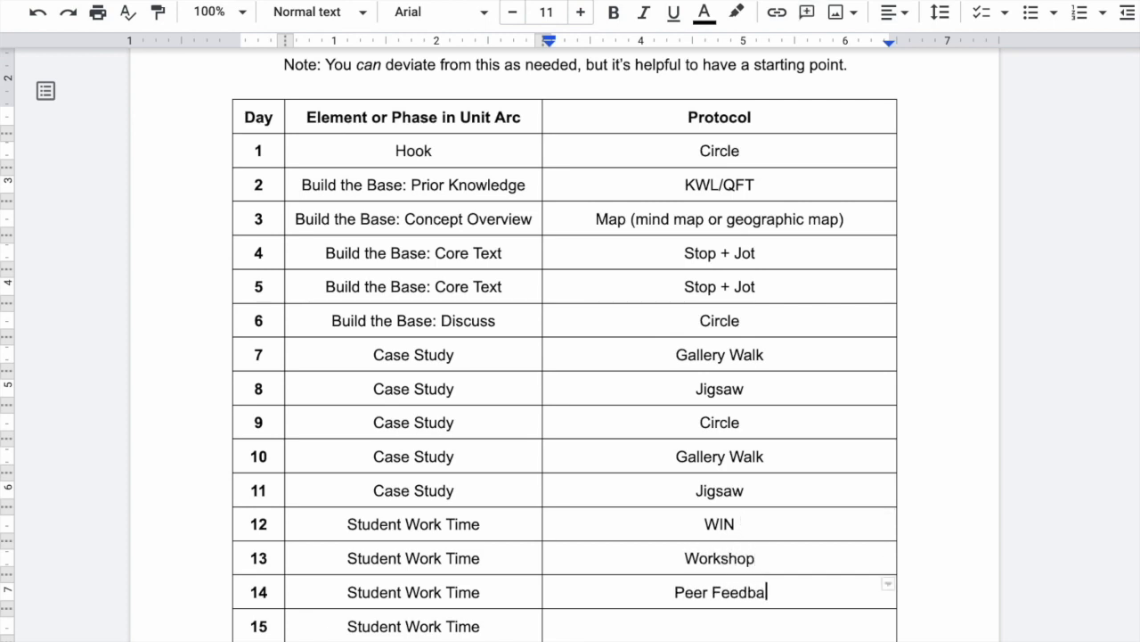
text(ck ()
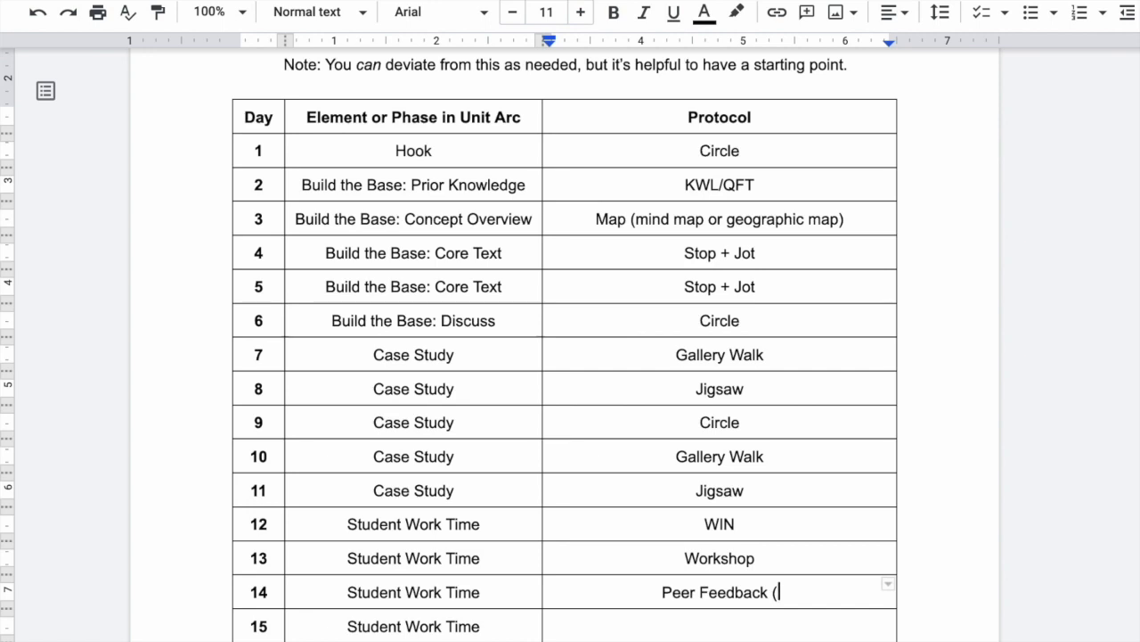
text(Pras)
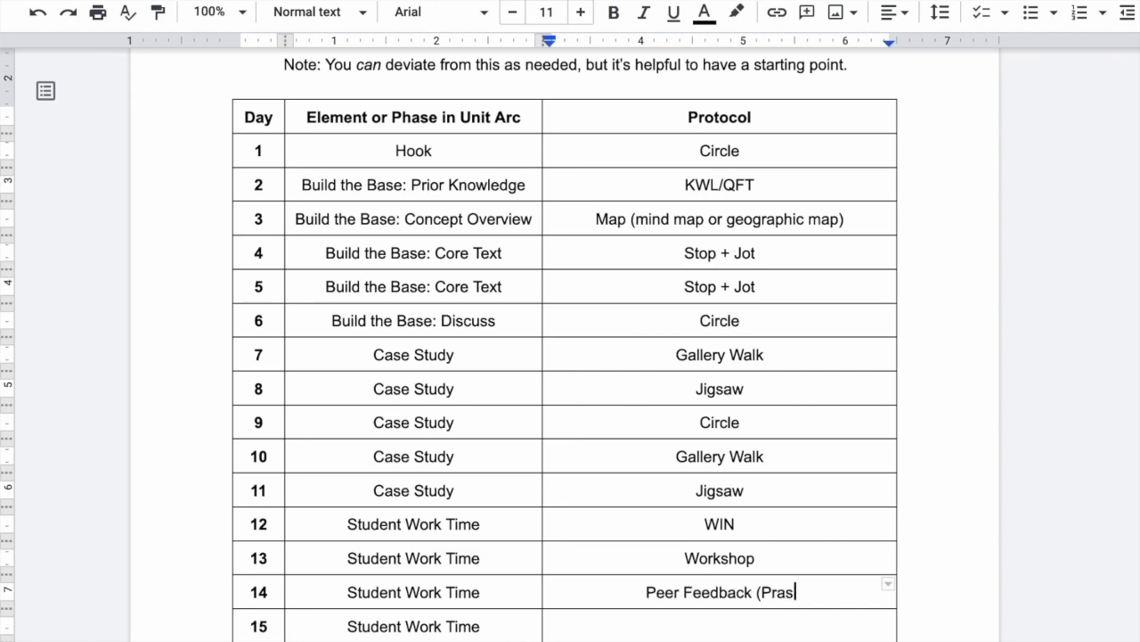
key(BackSpace)
text(ise Question Suggestion))
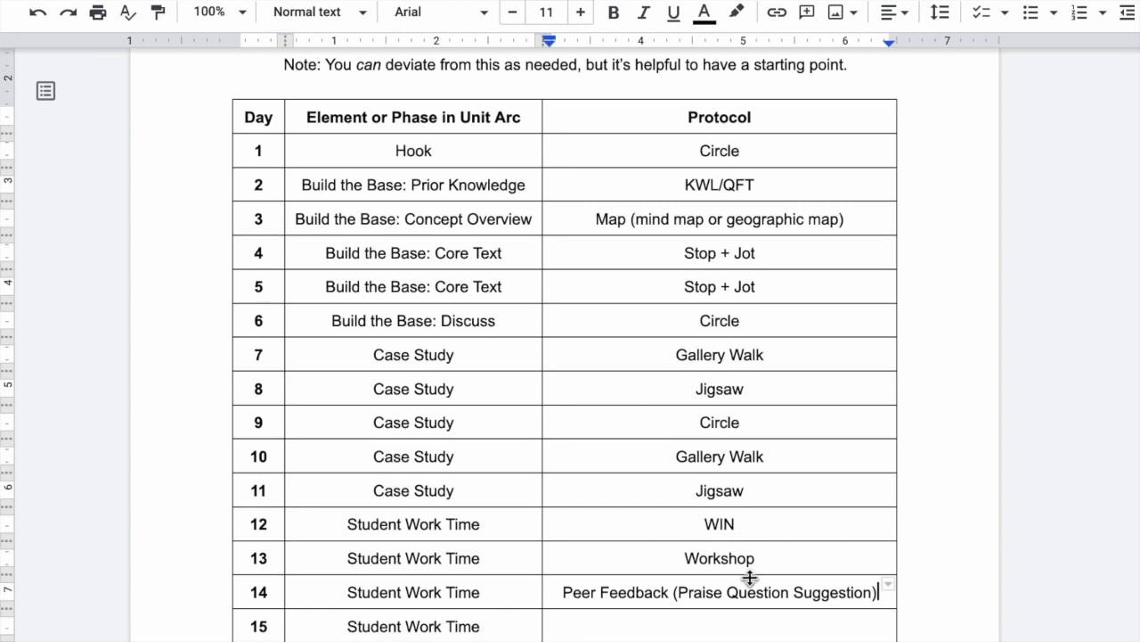
Enter WIN as the protocol for days 15 and 16, and Conferences/WIN for day 17.
scroll(750, 577, down, 2)
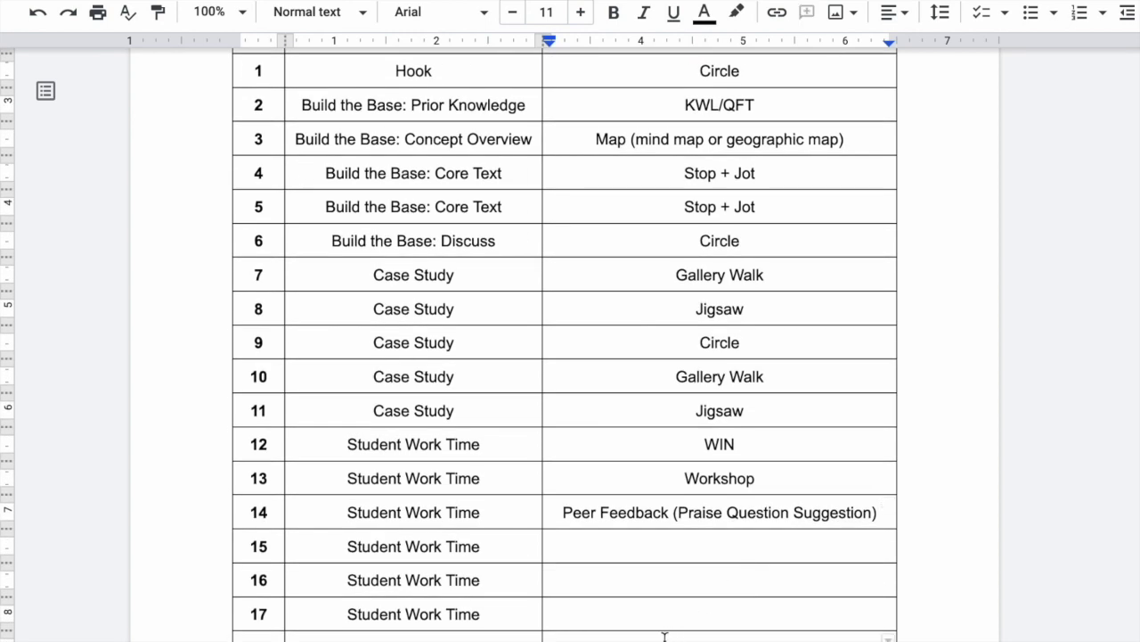
click(736, 638)
click(701, 545)
text(WIN)
click(720, 580)
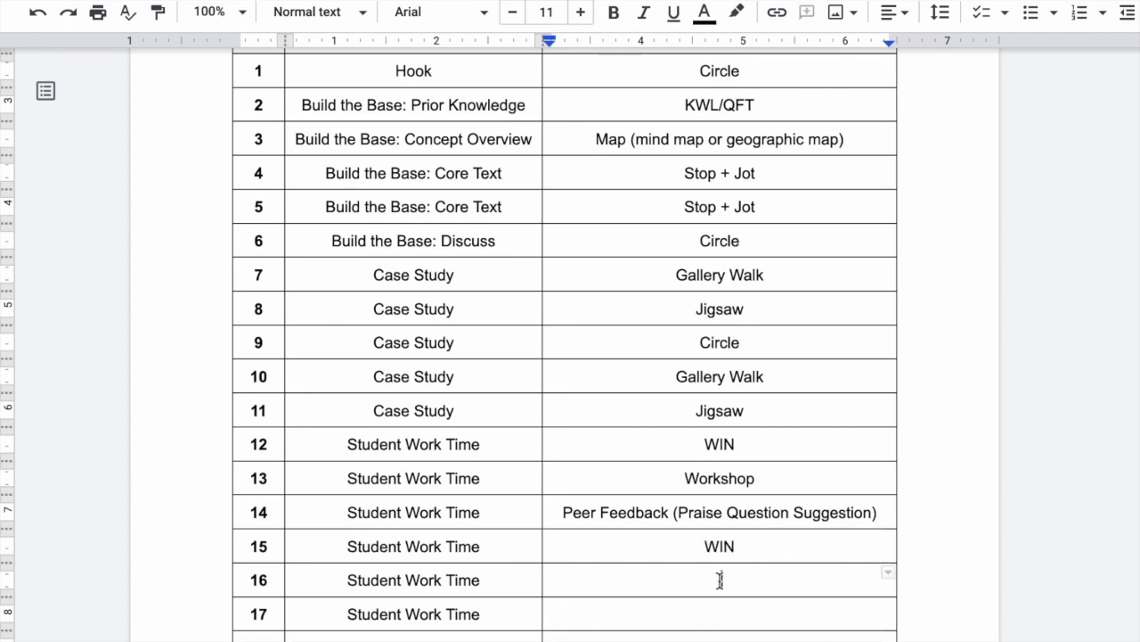
text(WIN)
click(720, 614)
text(Conferenc)
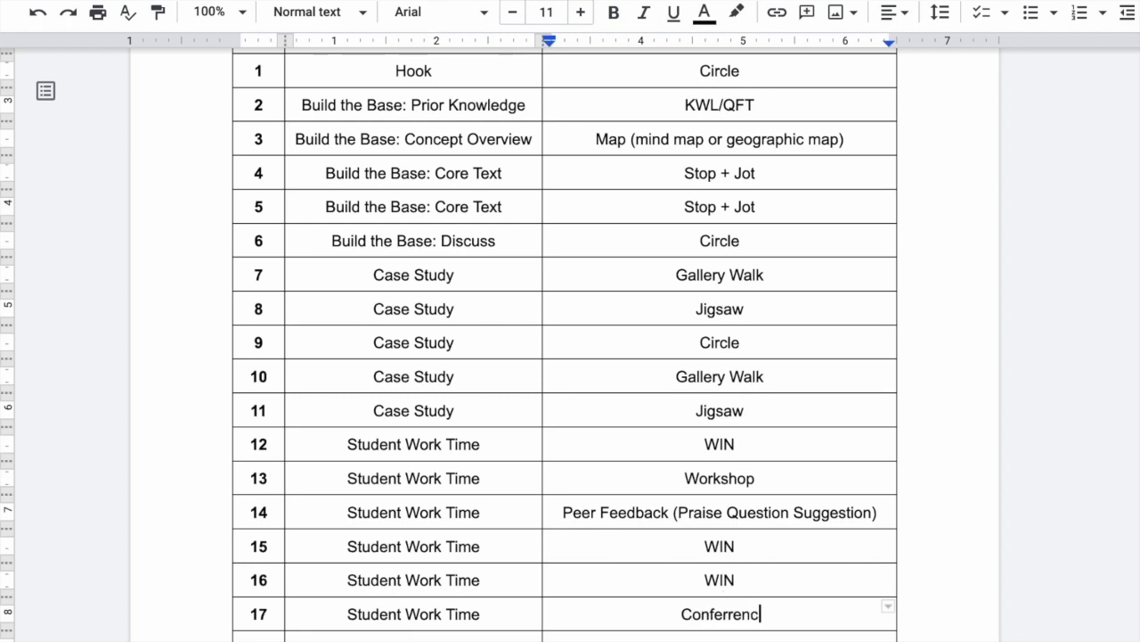
key(BackSpace)
key(BackSpace)
text(nces/WIN)
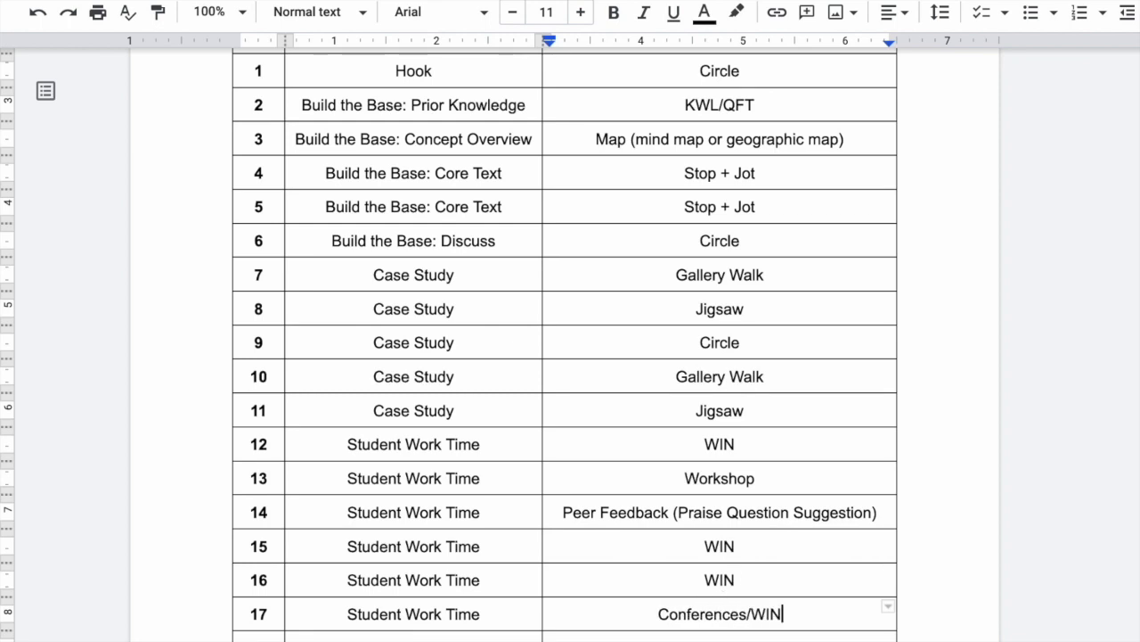
Replace the protocols for days 16 and 15 with a copy of day 17's Conferences/WIN entry.
scroll(570, 356, down, 2)
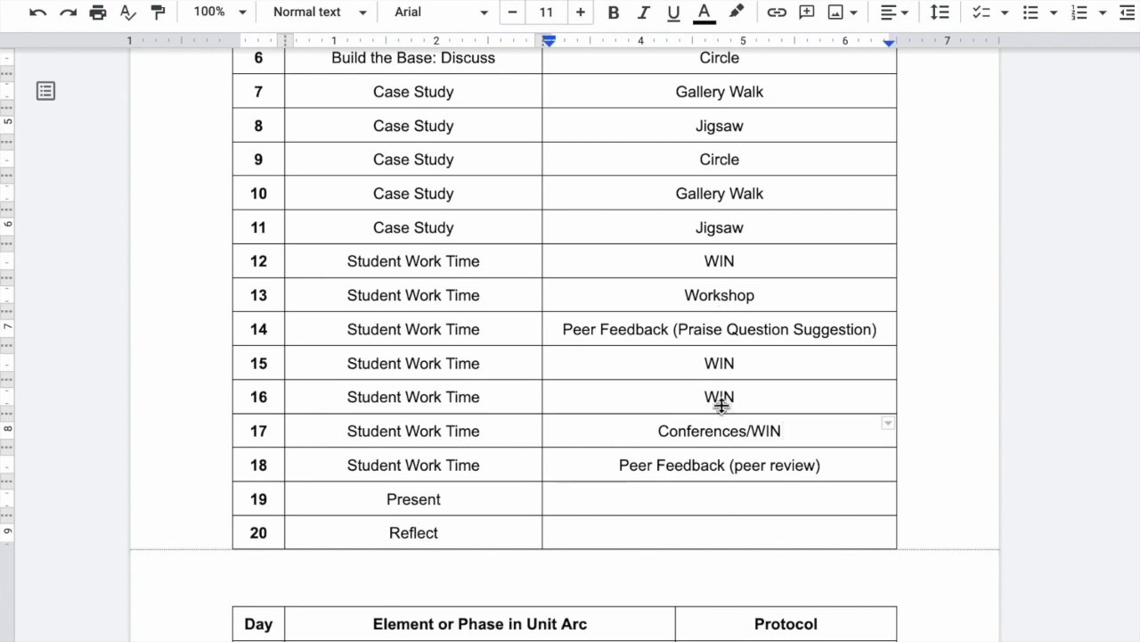
drag(786, 430, 653, 432)
key(ctrl+c)
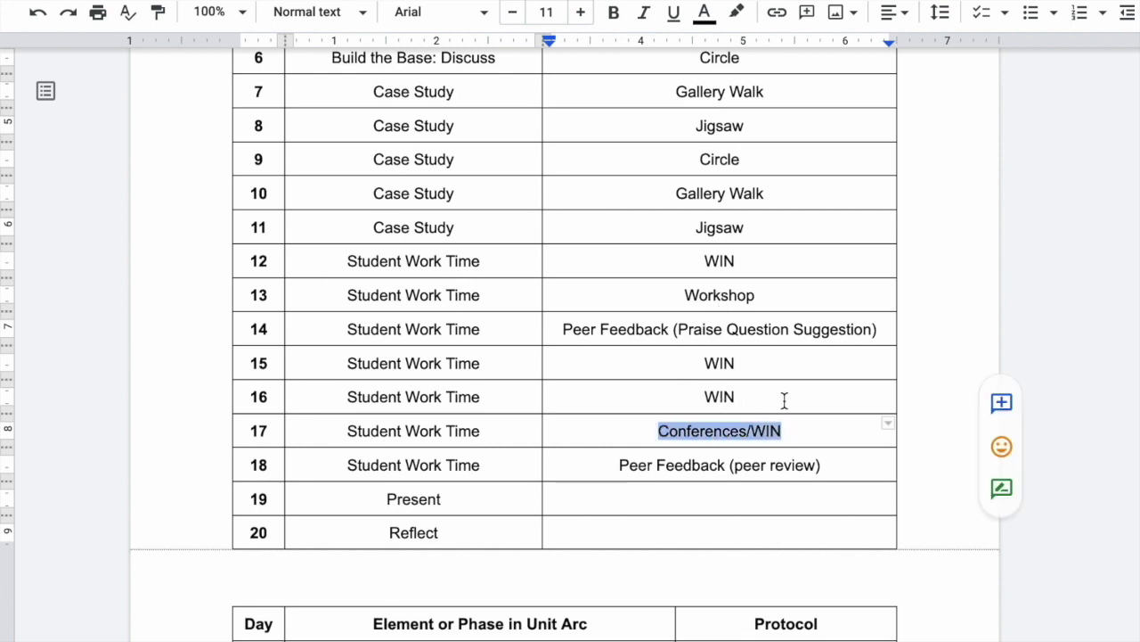
click(784, 398)
key(shift+Home)
key(ctrl+v)
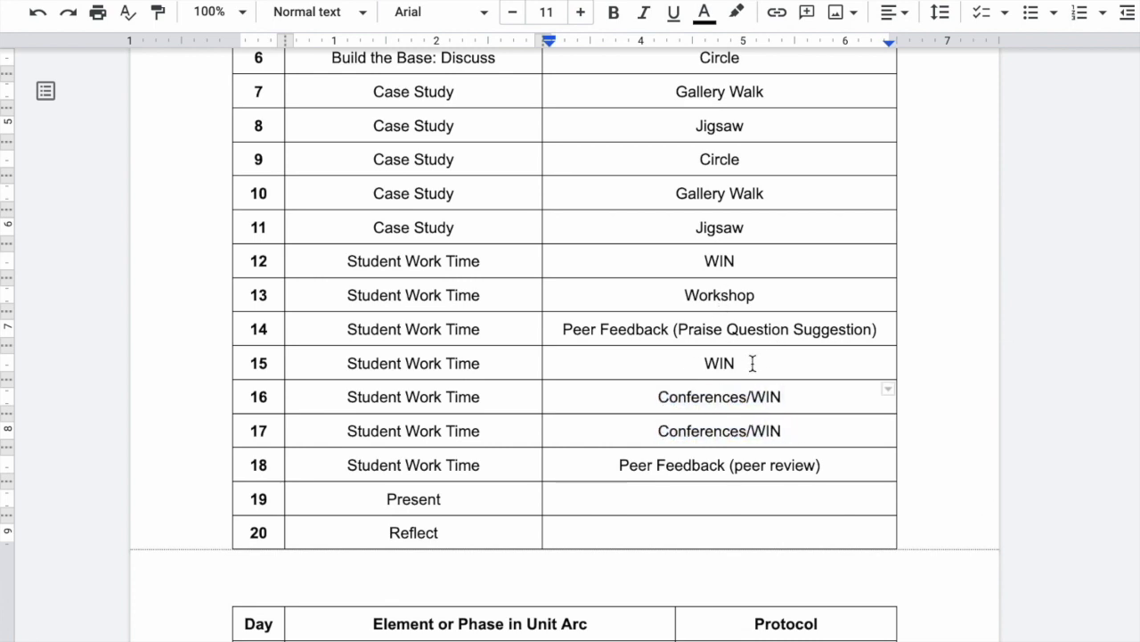
click(756, 361)
key(shift+Home)
key(ctrl+v)
Enter Expo as the protocol for the day 19 Present phase.
scroll(751, 509, down, 1)
scroll(751, 510, down, 2)
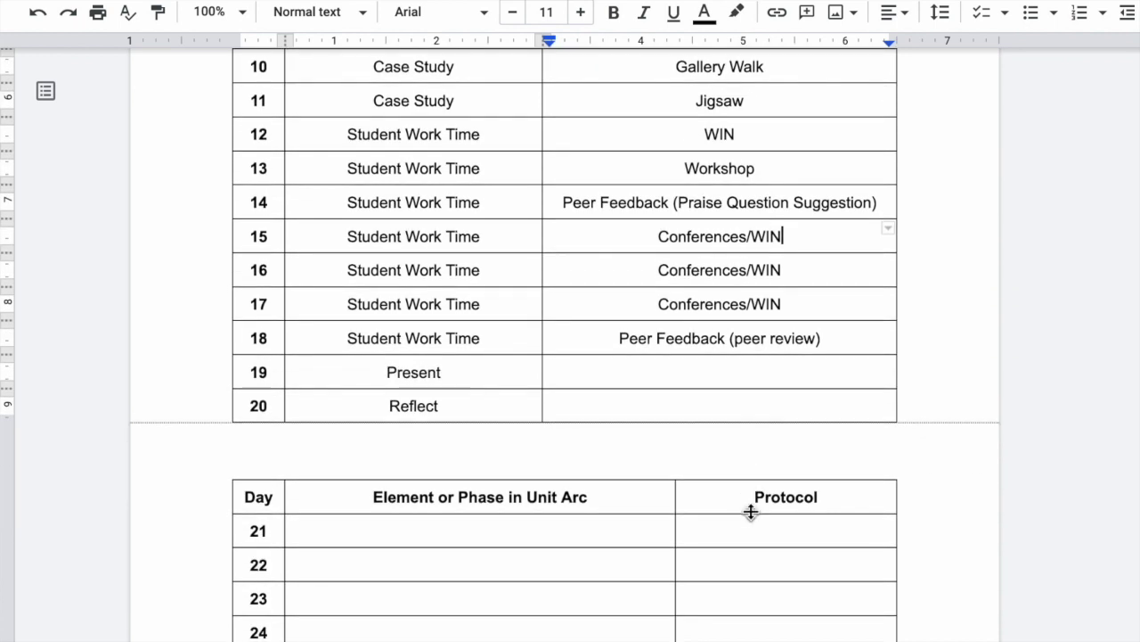
click(711, 370)
text(Ecxpo)
key(BackSpace)
key(BackSpace)
key(BackSpace)
key(BackSpace)
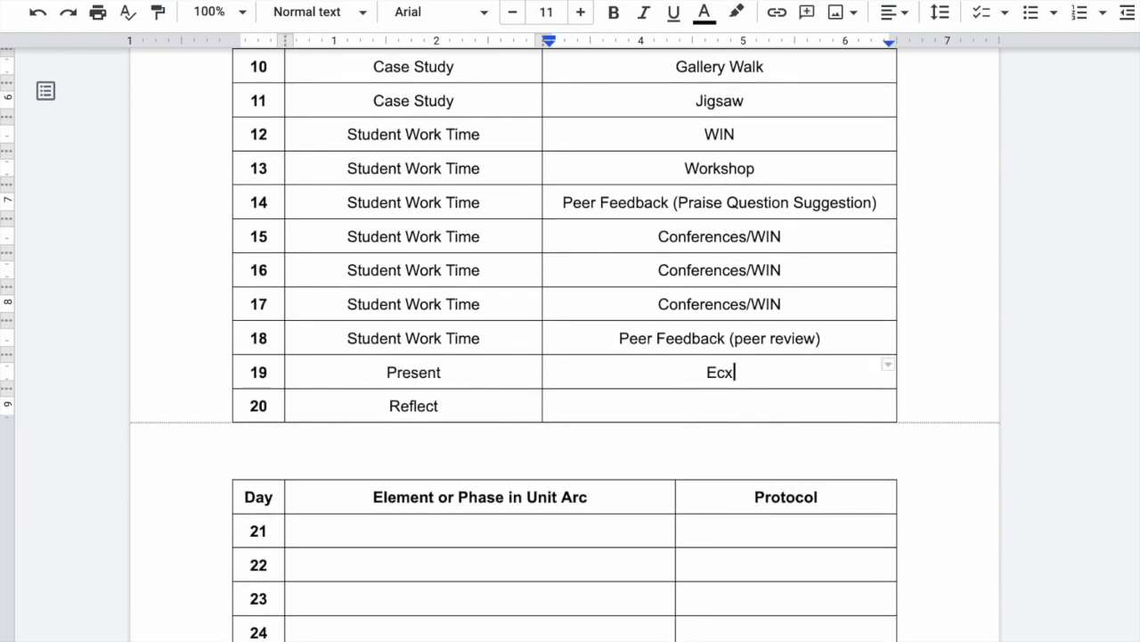
text(xpo)
Enter Journal/Circle as the protocol for the day 20 Reflect phase.
click(711, 403)
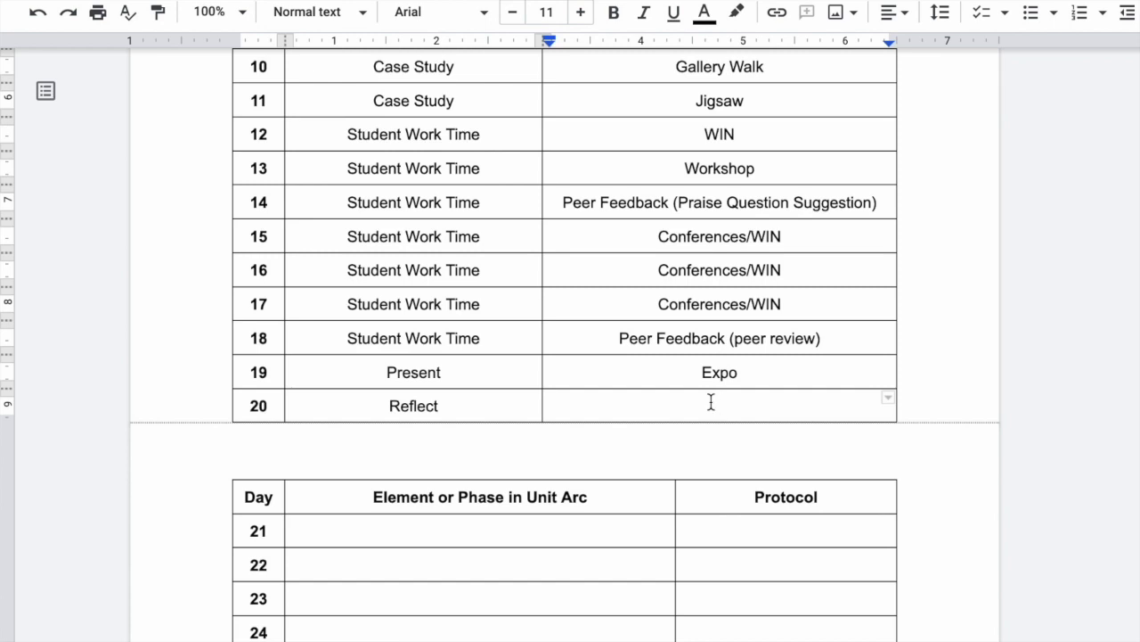
text(C)
key(BackSpace)
text(Journ)
key(BackSpace)
key(BackSpace)
text(rnal/Circle)
scroll(507, 366, down, 1)
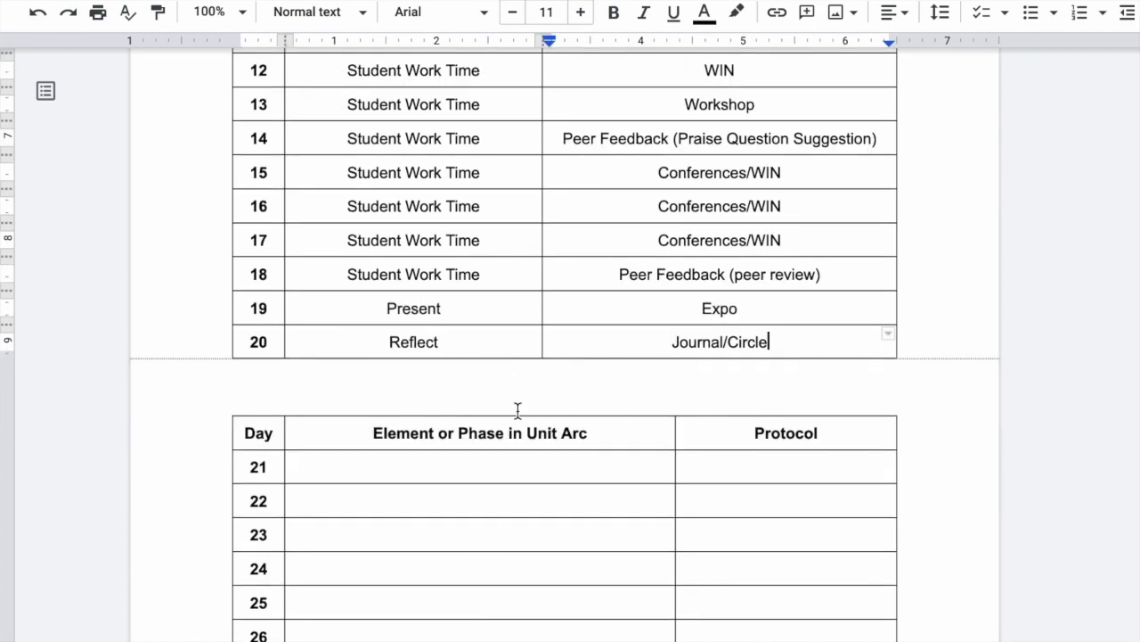
scroll(517, 410, down, 4)
scroll(516, 410, down, 7)
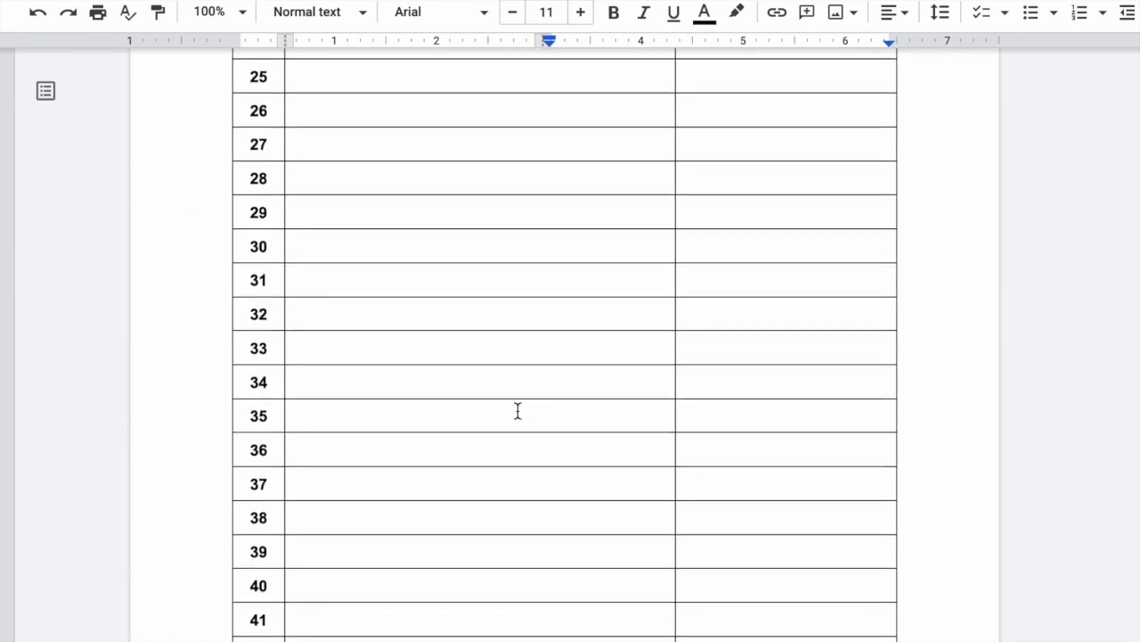